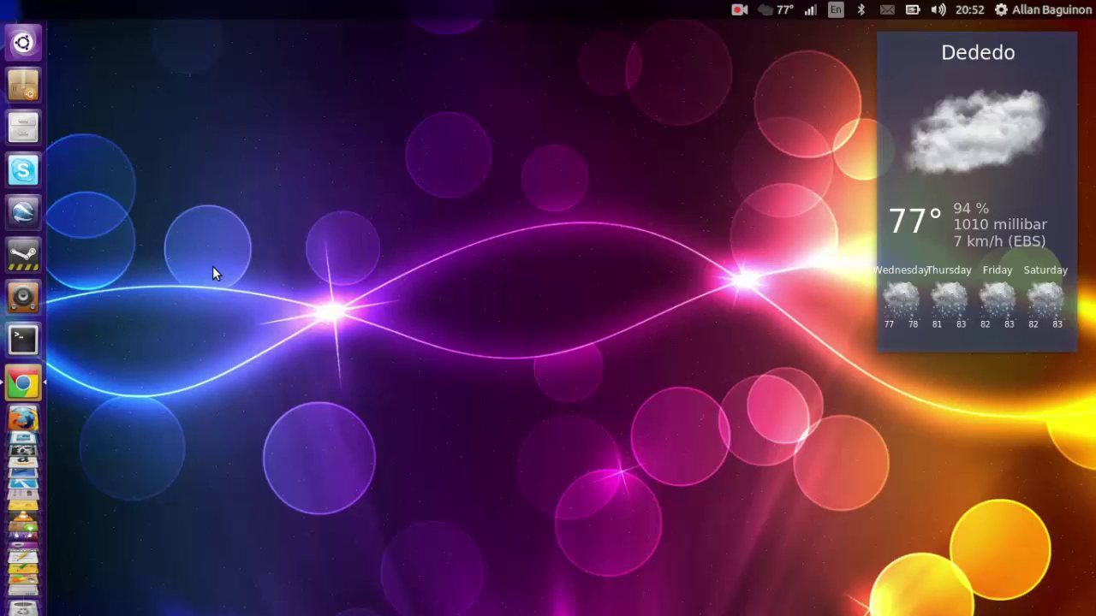
# - Move the Dededo weather widget from the top-right corner toward the middle of the desktop
pyautogui.moveTo(910, 163); pyautogui.dragTo(489, 183)
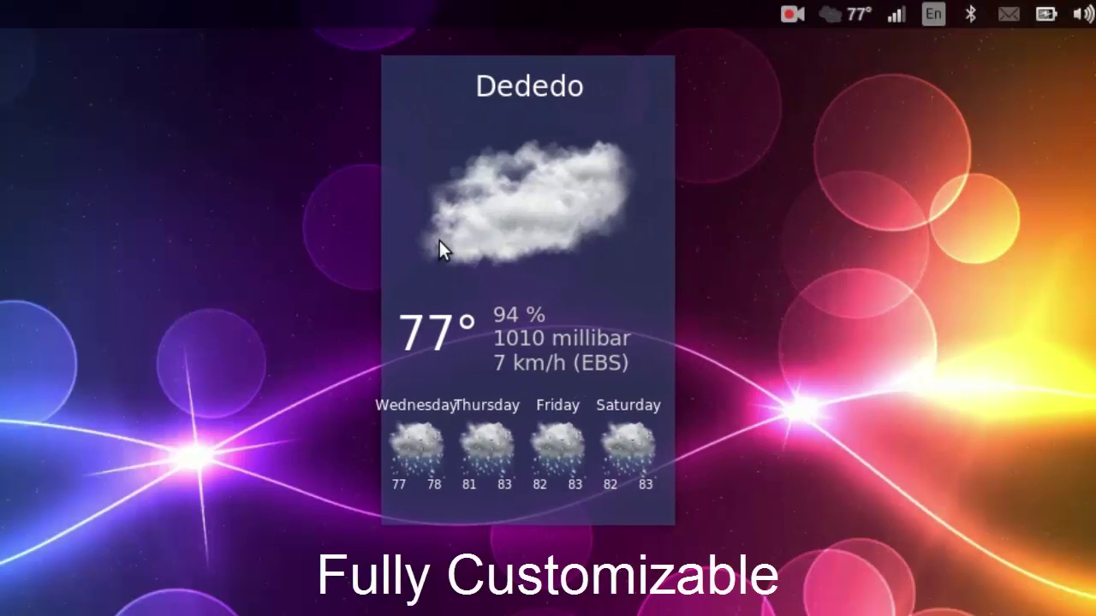
pyautogui.moveTo(436, 248); pyautogui.dragTo(1055, 231)
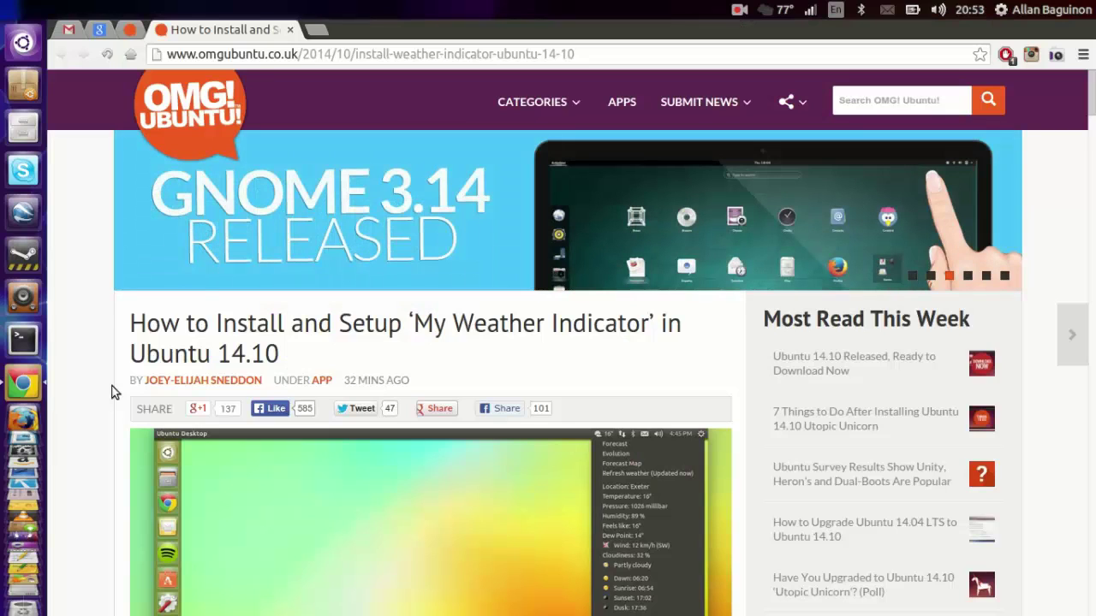
# - Start saving the my-weather-indicator 0.6.9 _all.deb from Launchpad, then cancel since Downloads already has it
pyautogui.scroll(-5, 111, 392)
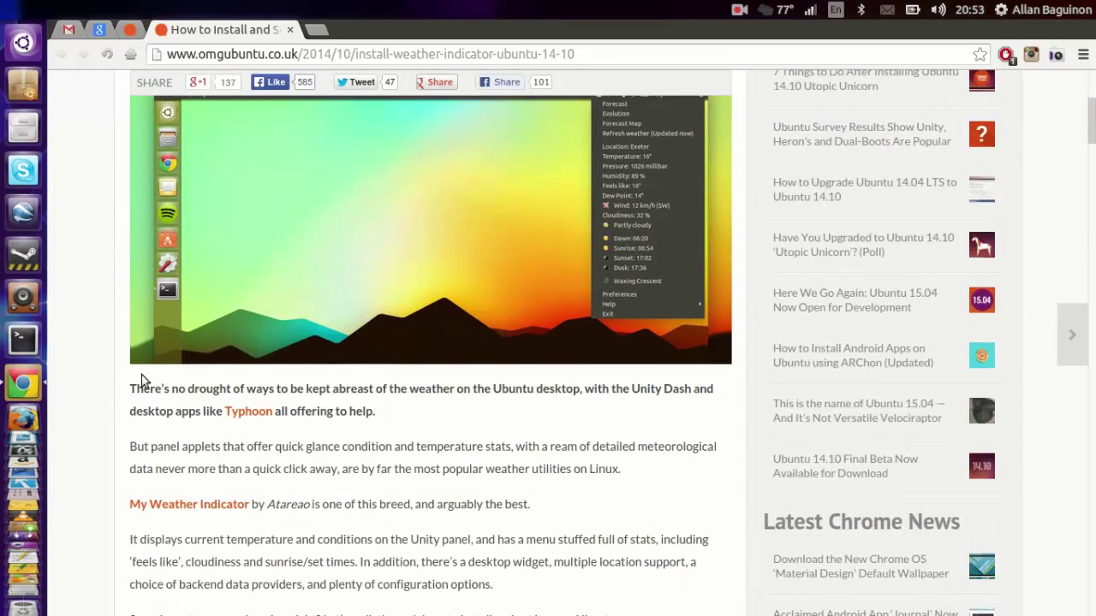
pyautogui.scroll(-9, 142, 381)
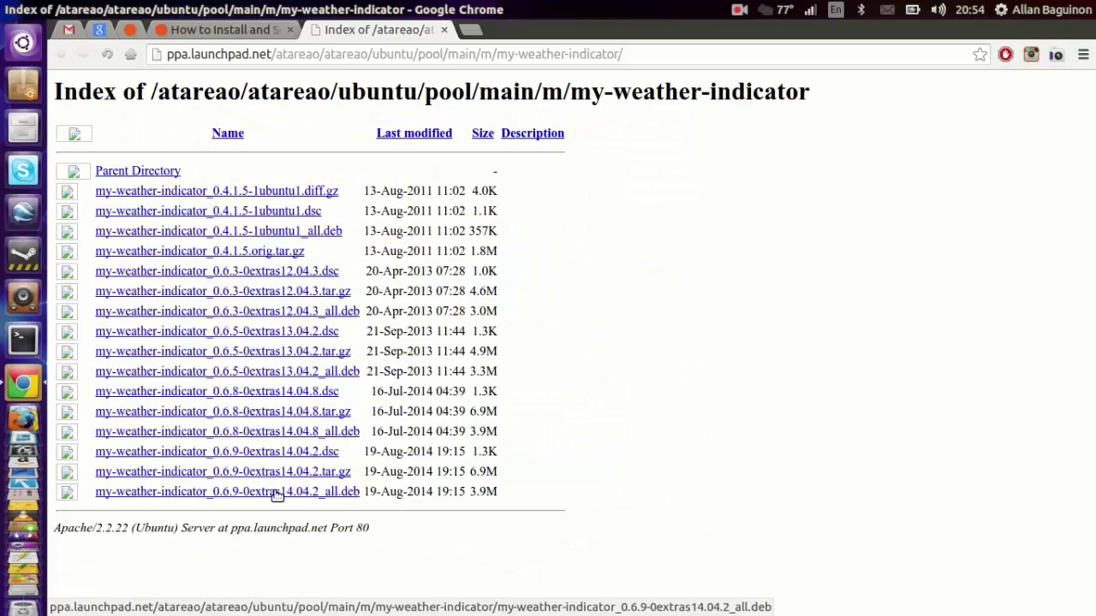
pyautogui.click(377, 534)
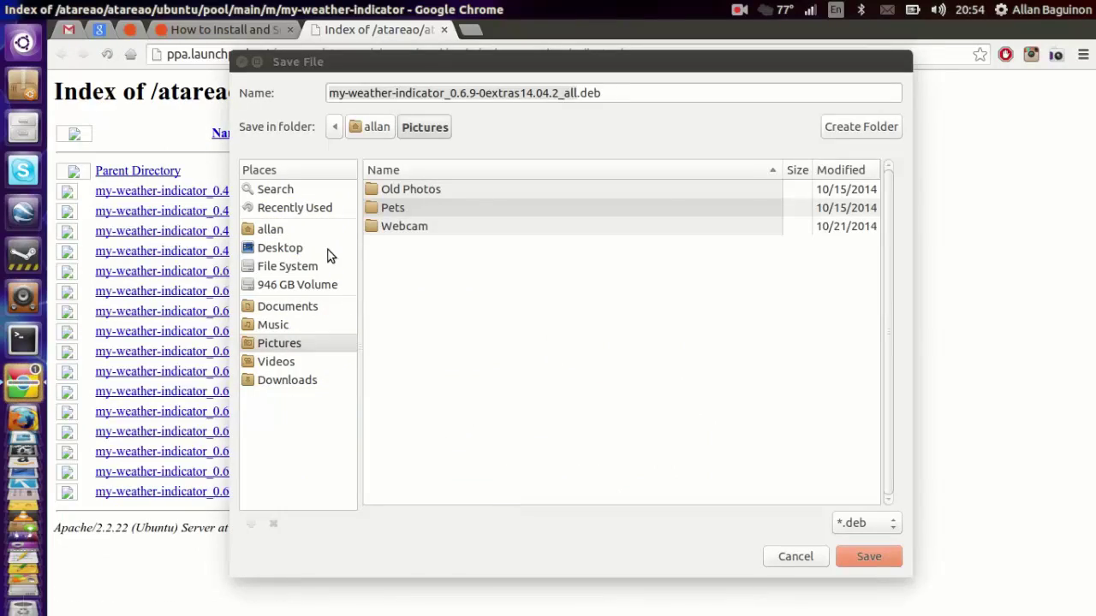
pyautogui.click(299, 380)
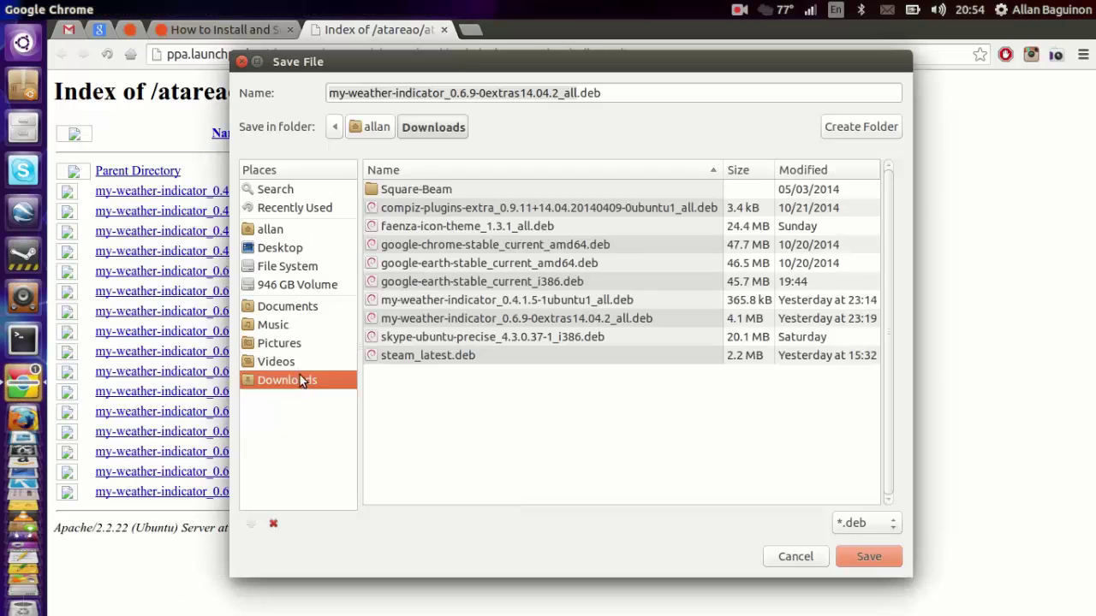
pyautogui.click(796, 558)
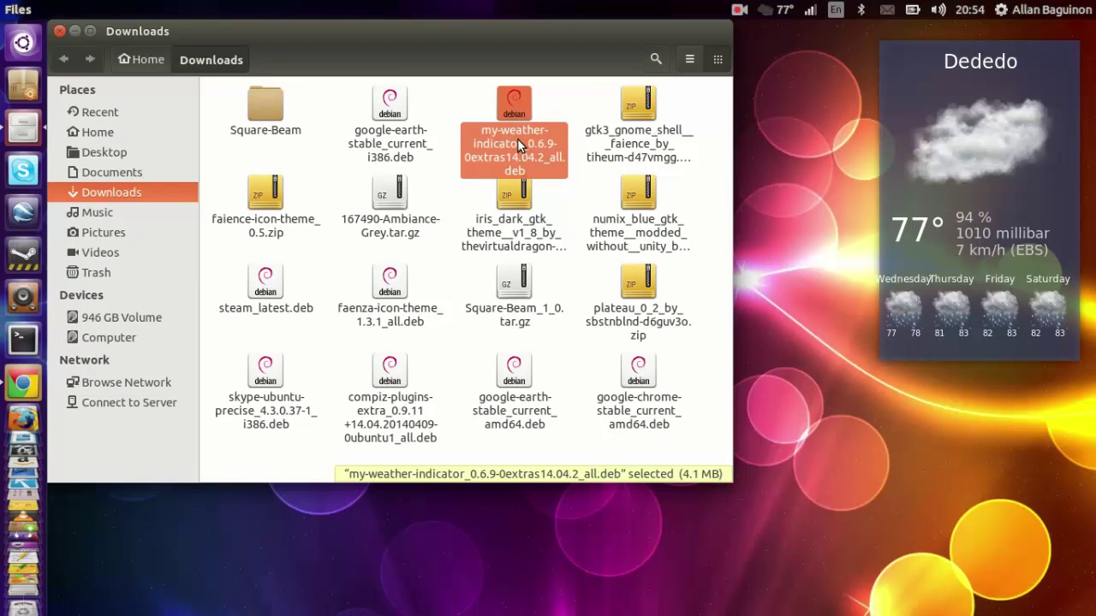
# - Open the my-weather-indicator .deb and confirm Software Center lists version 0.6.9 as Installed
pyautogui.doubleClick(683, 128)
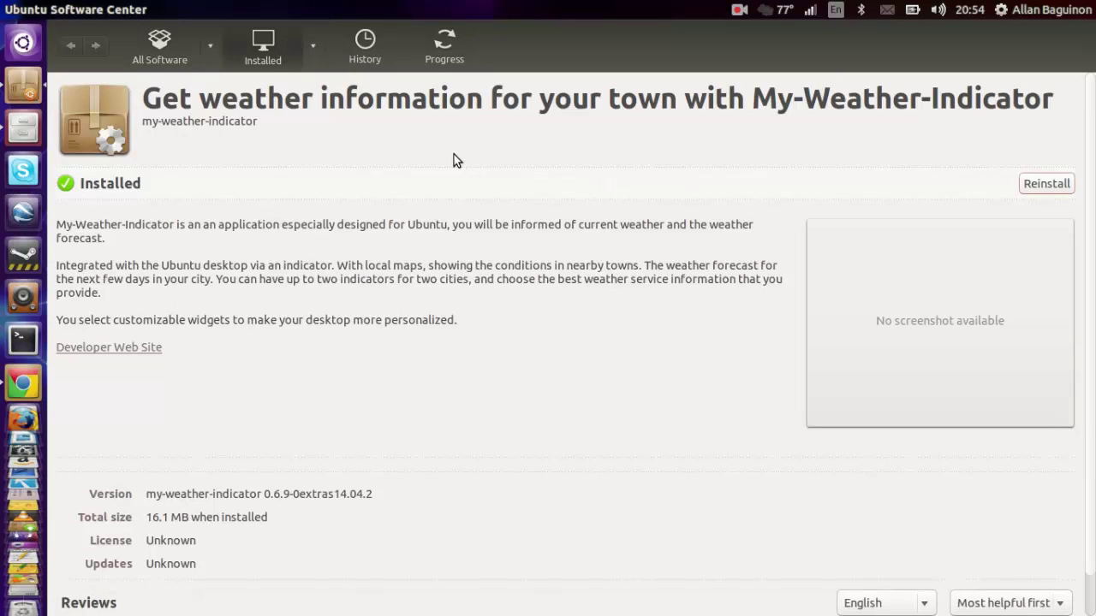
# - Close Software Center and Files, then launch My-Weather-Indicator by searching 'weather' in Dash
pyautogui.click(16, 10)
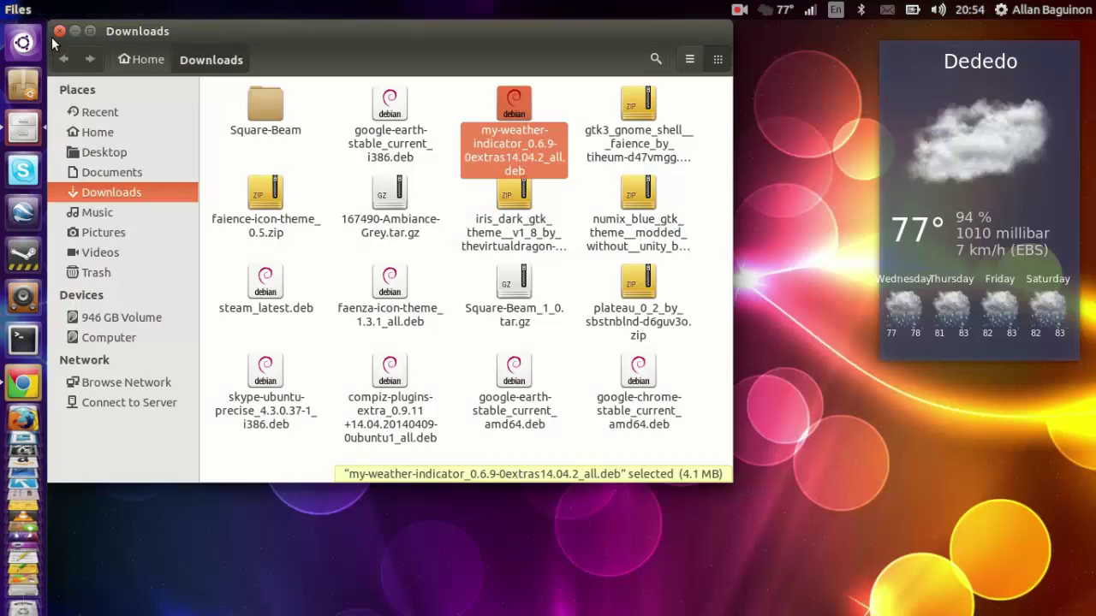
pyautogui.click(54, 27)
pyautogui.click(38, 44)
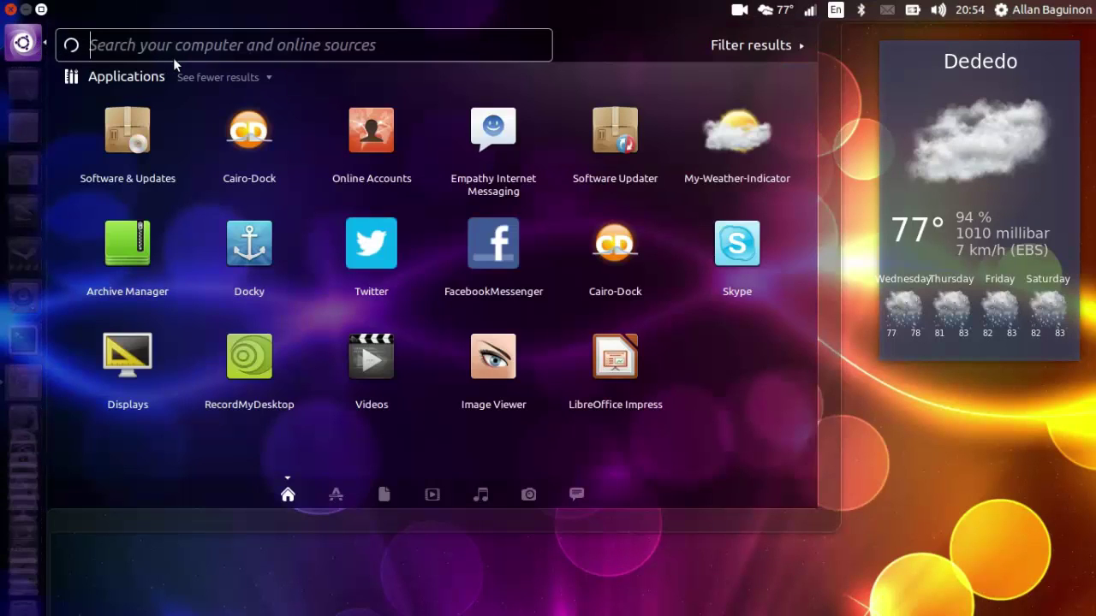
pyautogui.write('weather')
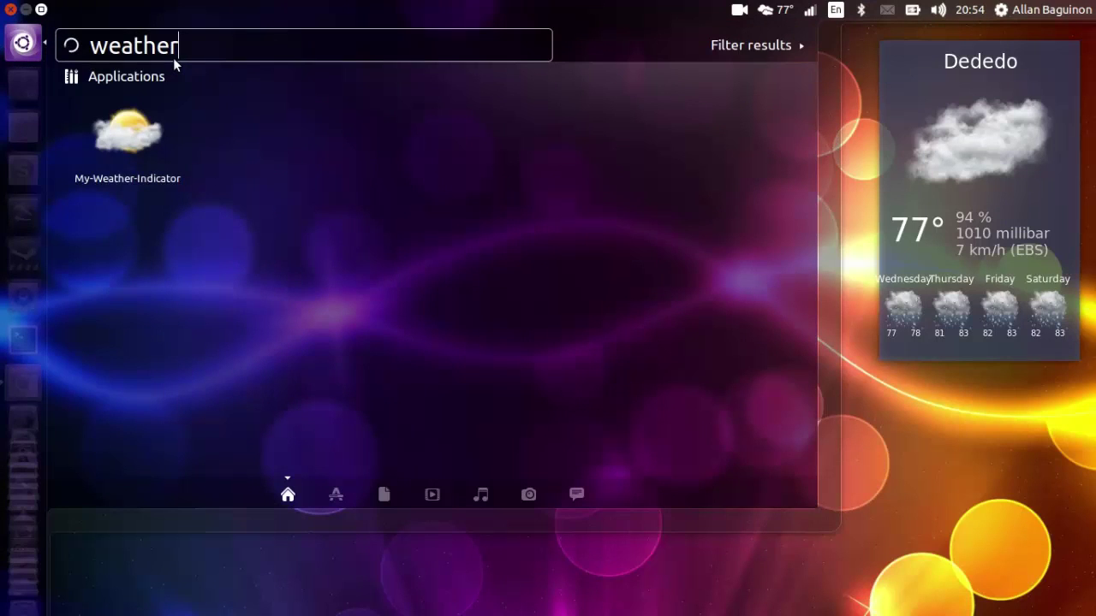
pyautogui.click(152, 118)
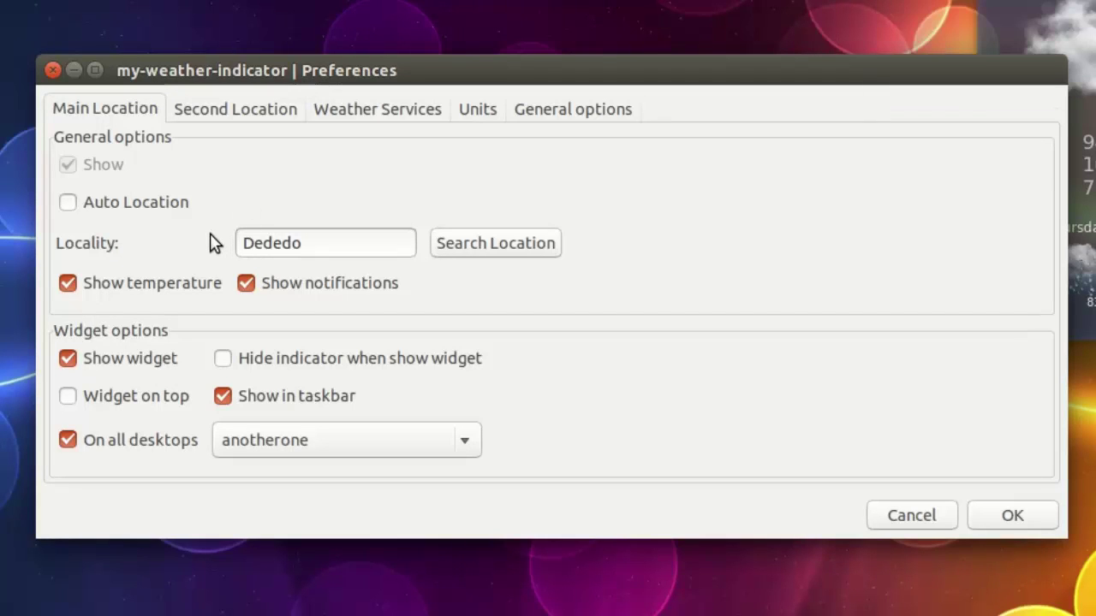
# - Search the map for Dededo and set Dededo, Guam, United States as the main location
pyautogui.click(492, 243)
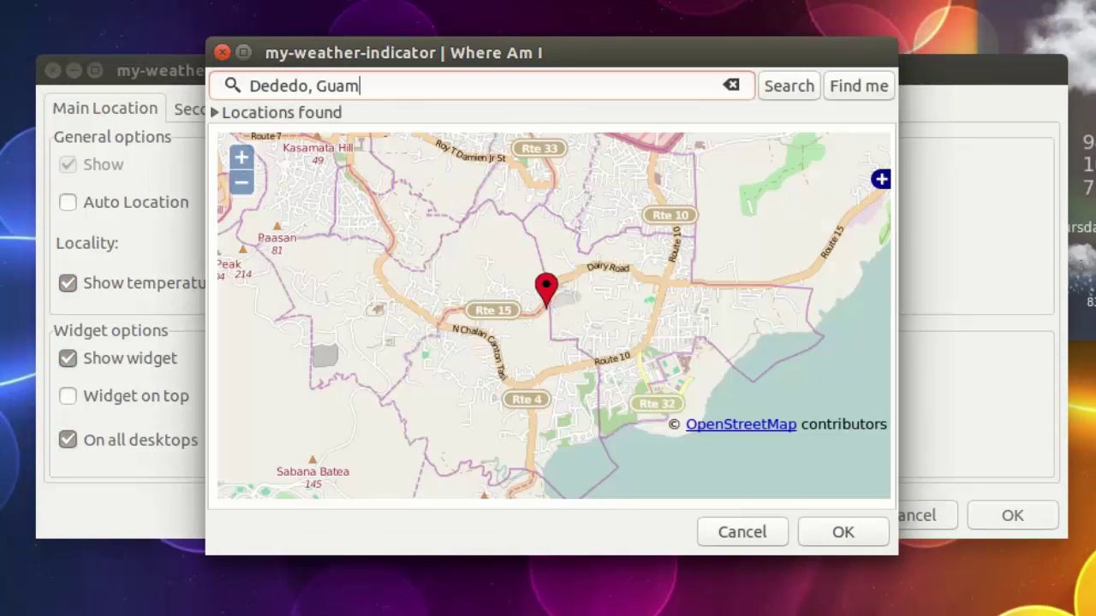
pyautogui.press('Return')
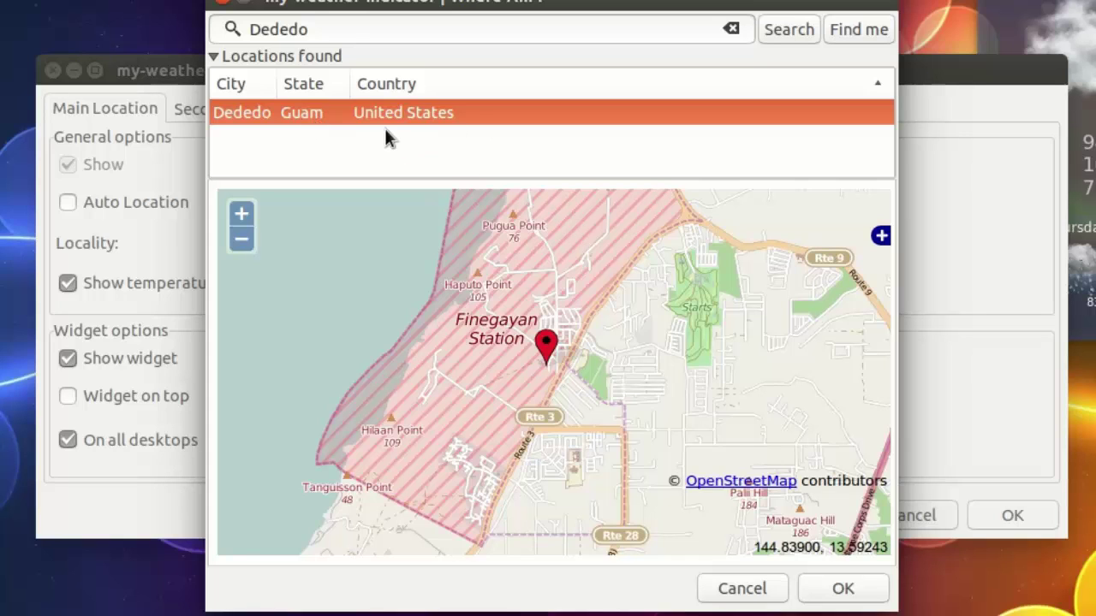
pyautogui.click(822, 591)
pyautogui.click(496, 242)
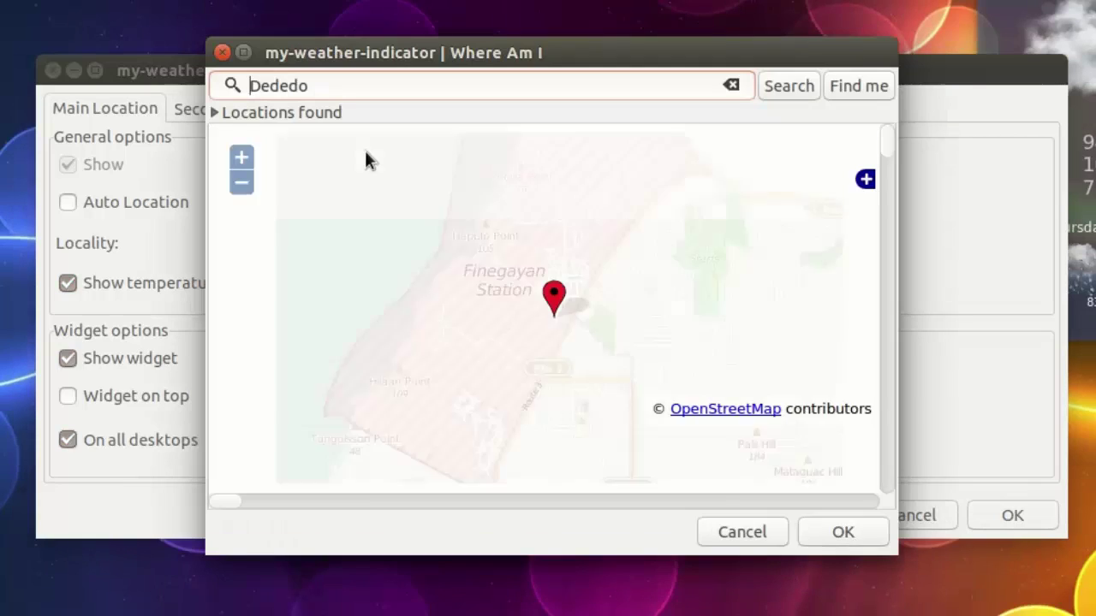
pyautogui.click(641, 90)
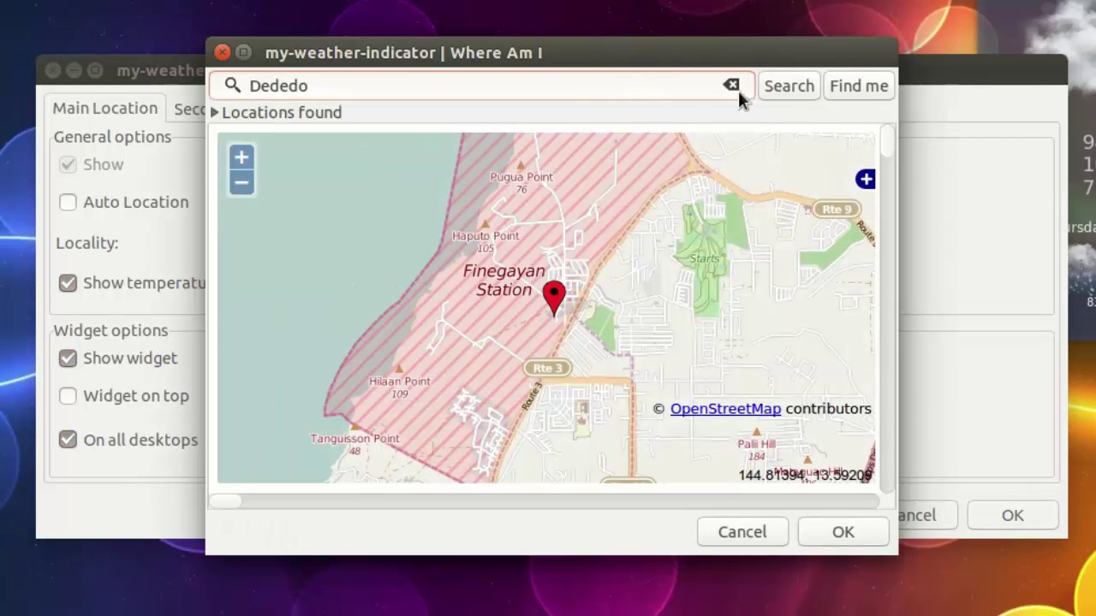
pyautogui.click(843, 531)
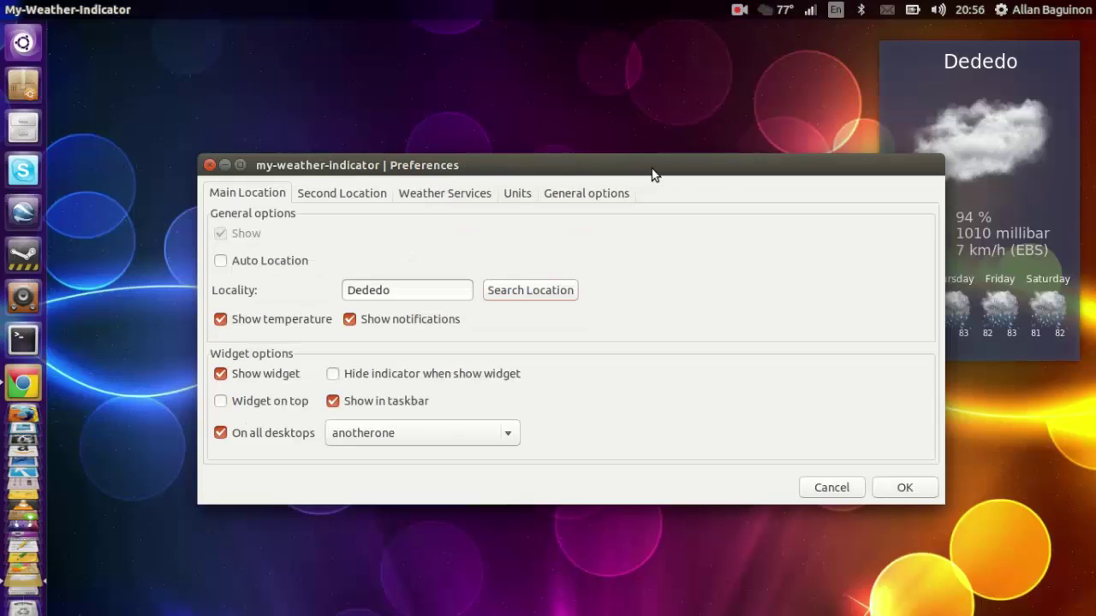
# - Shift Preferences left and check Dededo's details: 77°, 94% humidity, 1010 millibar
pyautogui.moveTo(666, 78); pyautogui.dragTo(536, 74)
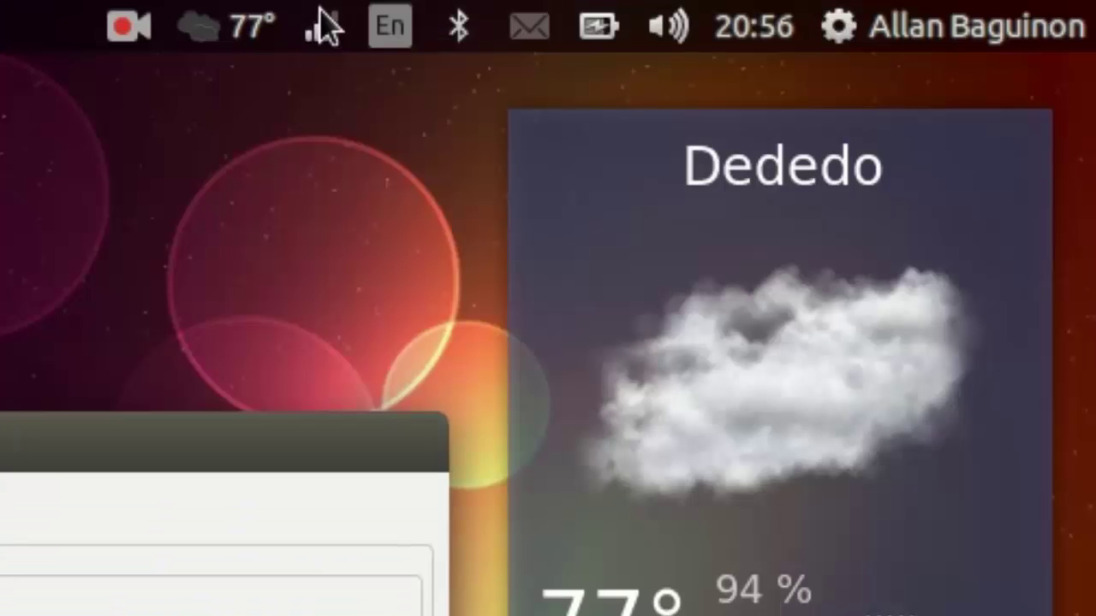
pyautogui.click(248, 28)
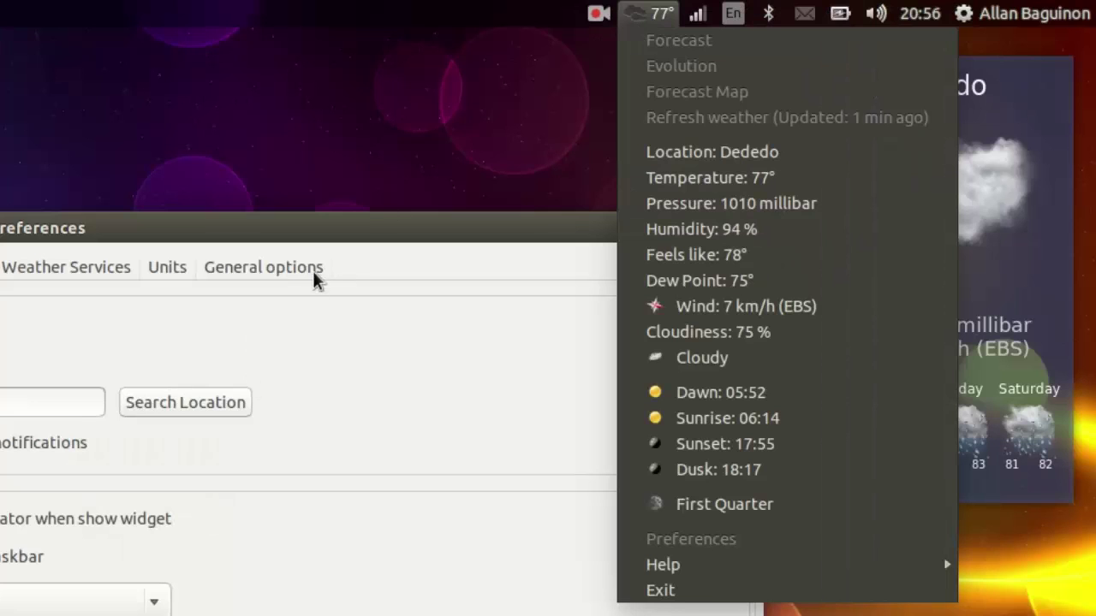
pyautogui.click(339, 246)
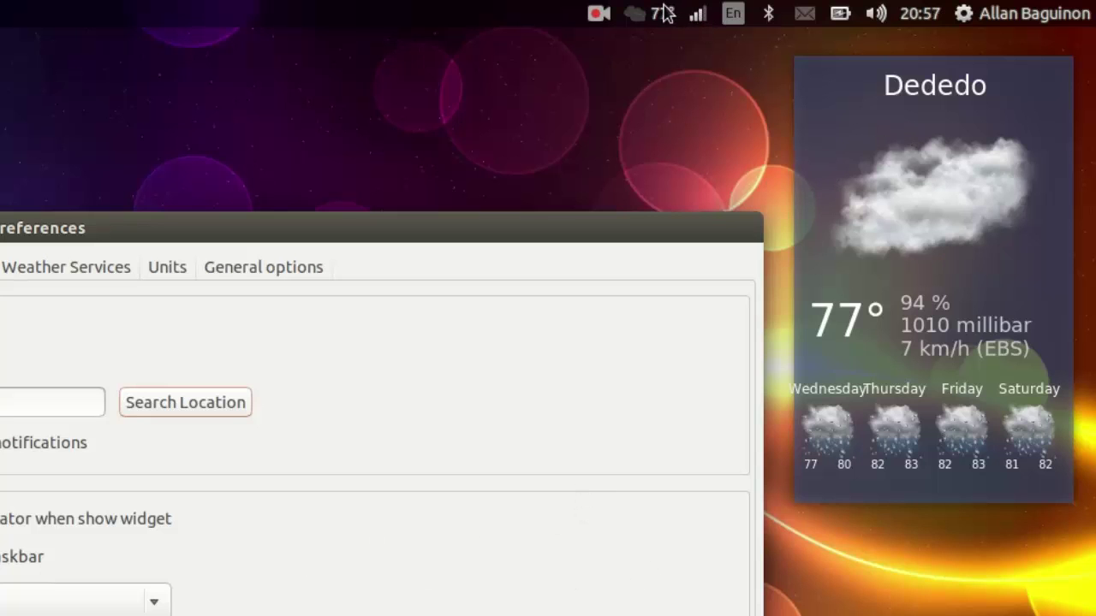
pyautogui.click(634, 13)
pyautogui.click(462, 72)
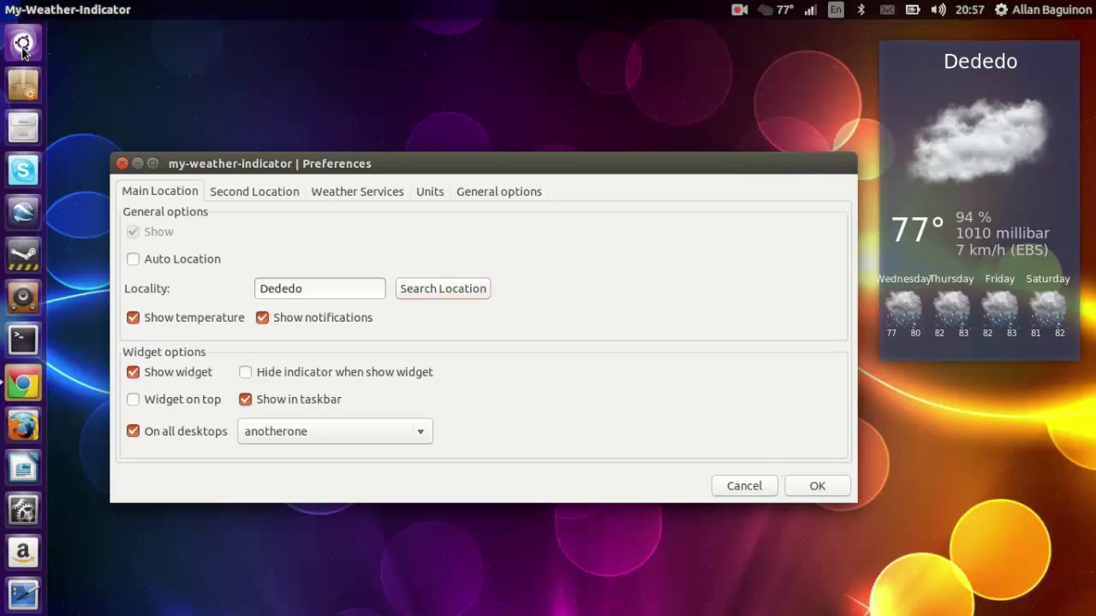
pyautogui.click(23, 47)
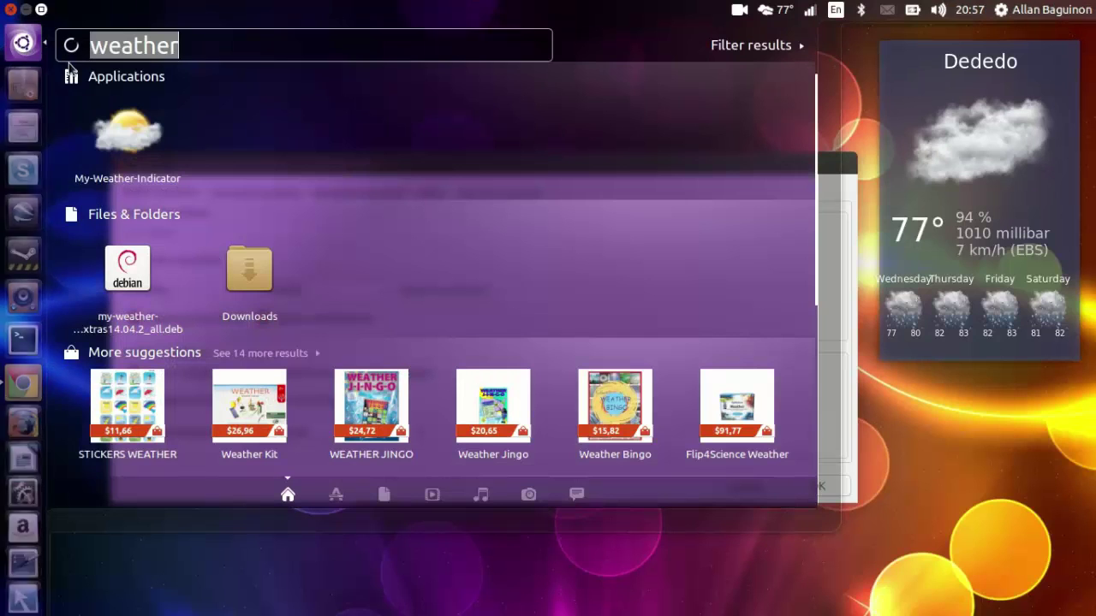
pyautogui.click(101, 127)
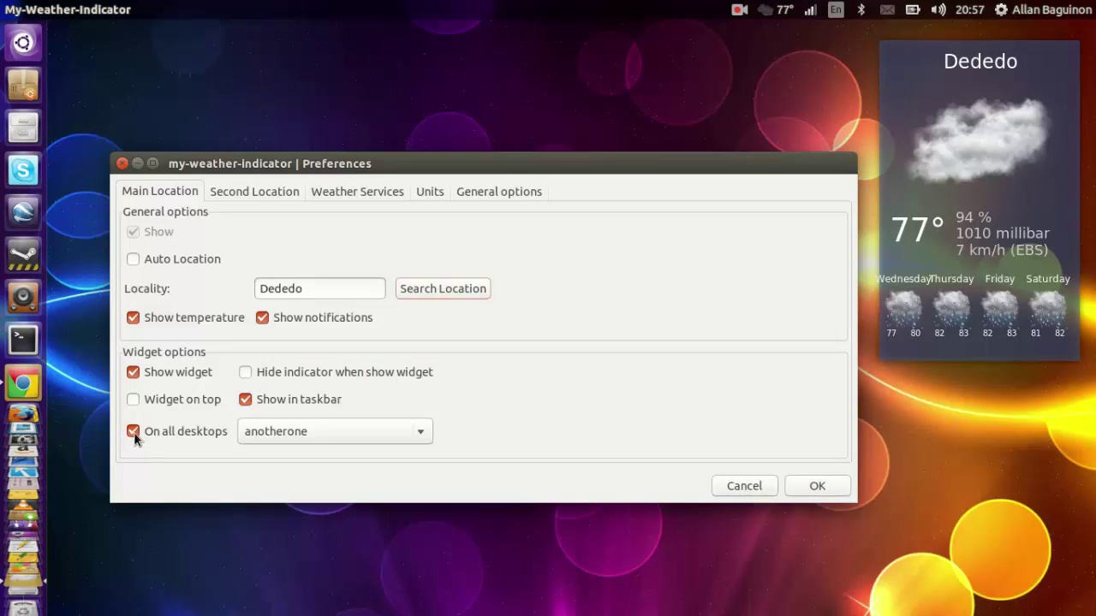
# - Show the Dededo widget on all desktops, check it across workspaces, and keep the anotherone style
pyautogui.click(815, 485)
pyautogui.press('super+s')
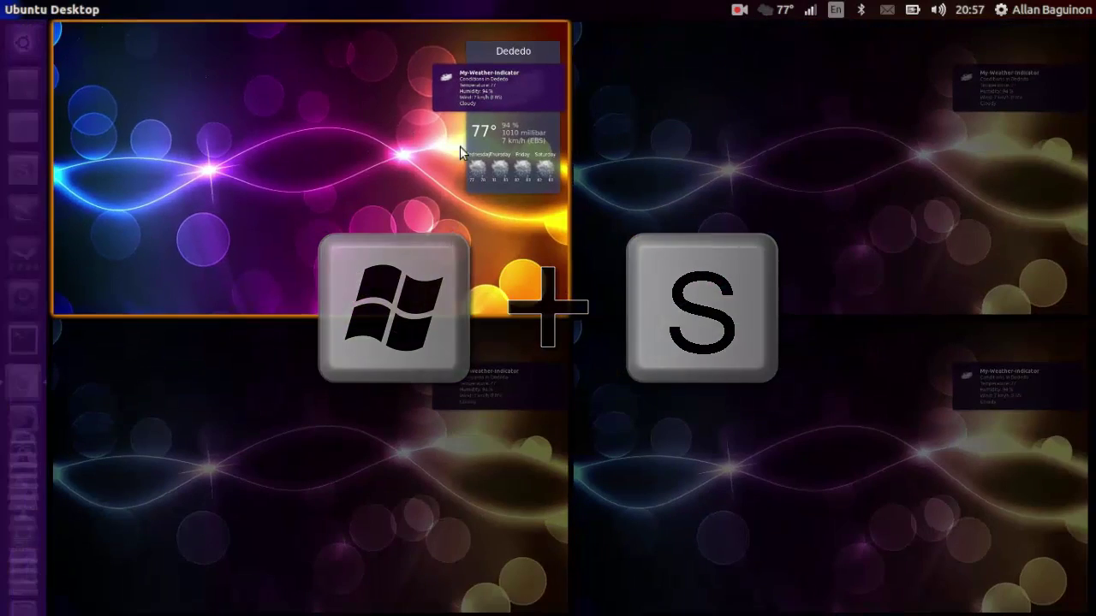
pyautogui.click(698, 176)
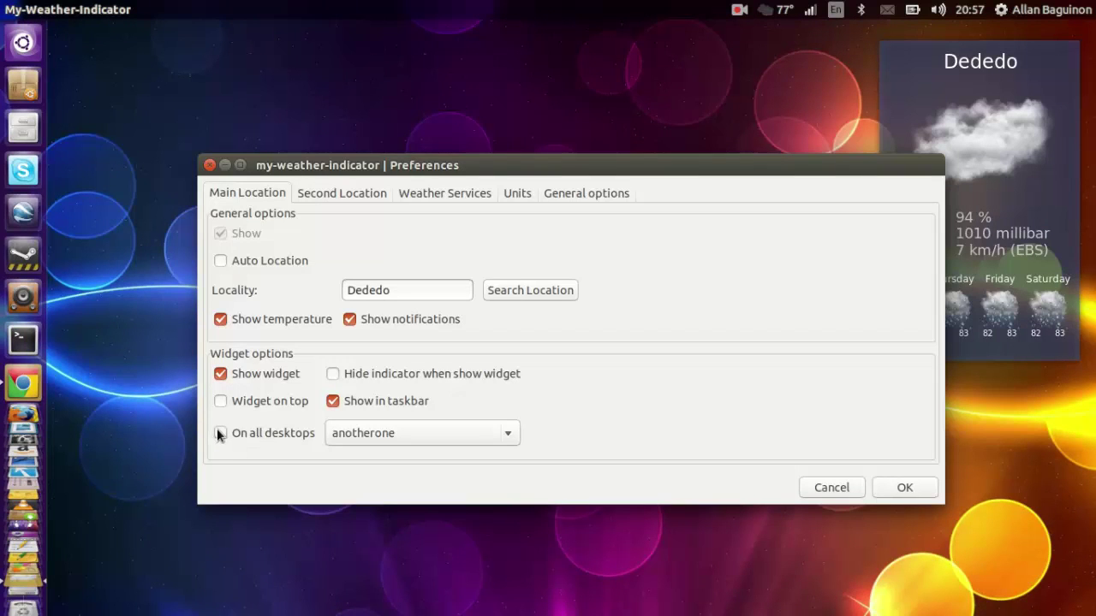
pyautogui.click(363, 432)
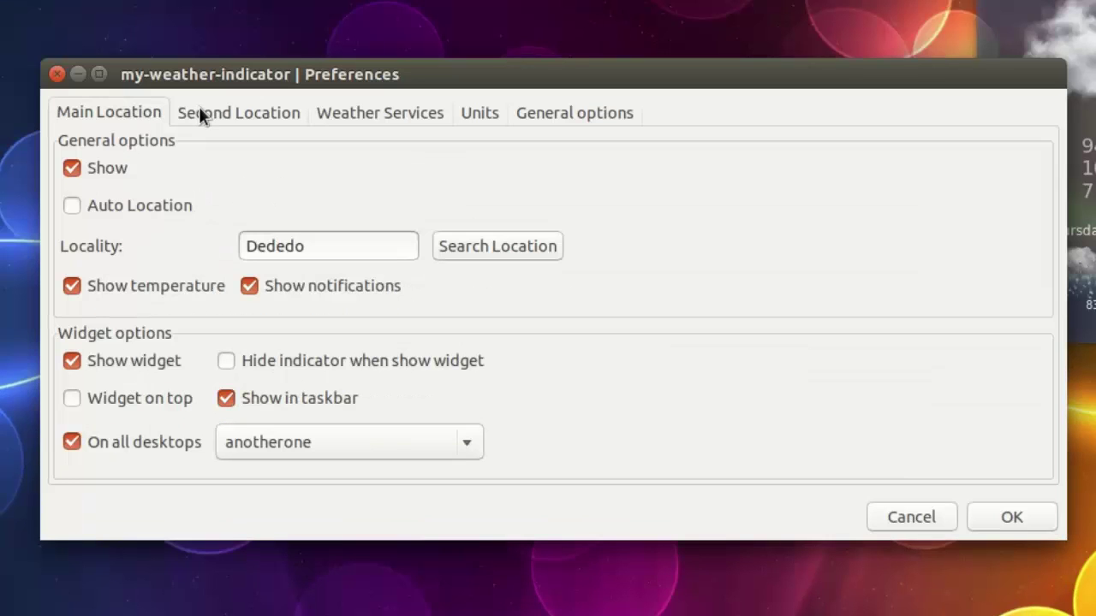
# - Set Mangilao as the second location through Search Location and save the preferences
pyautogui.click(199, 113)
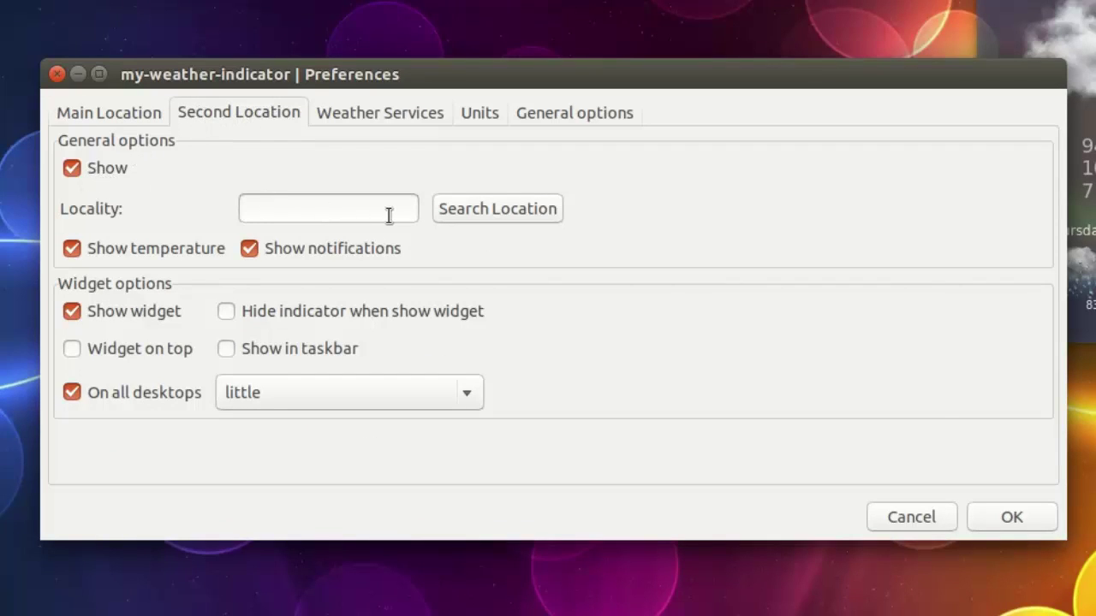
pyautogui.click(497, 209)
pyautogui.write('Mangilao')
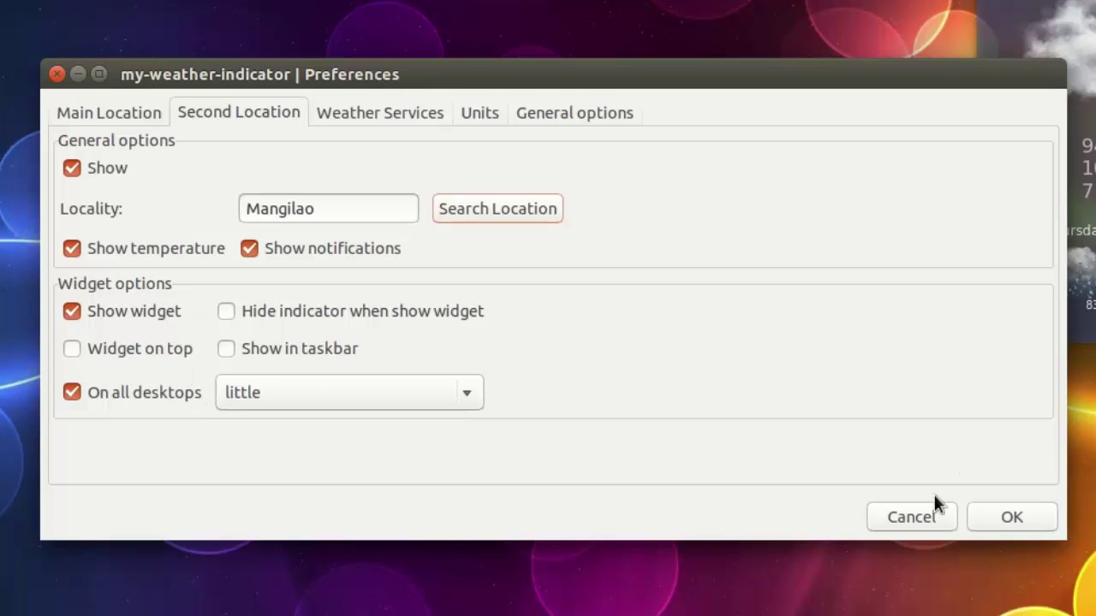
pyautogui.click(1013, 519)
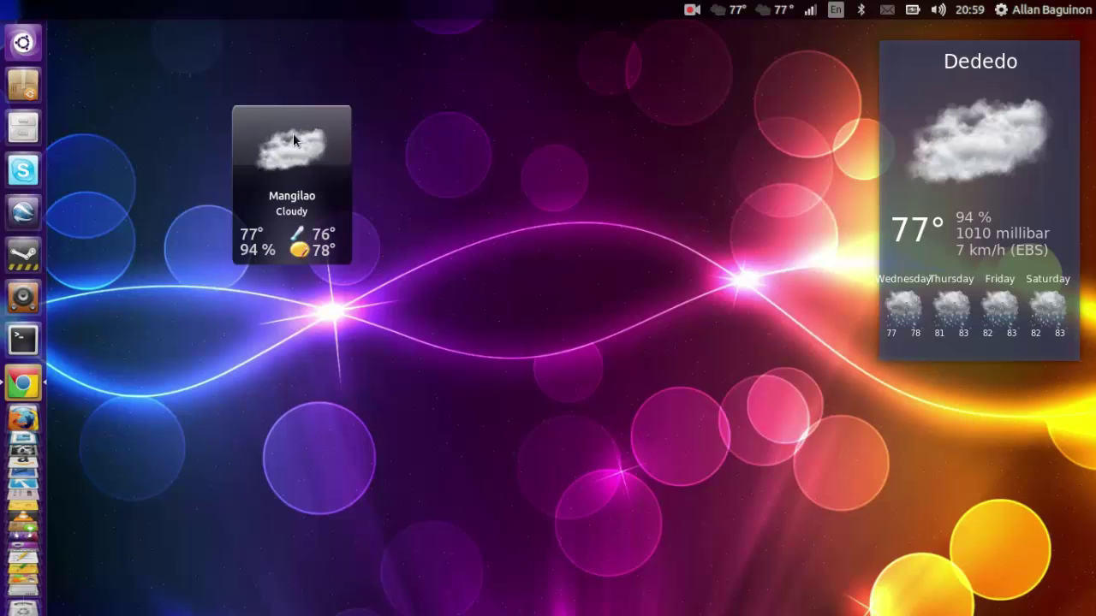
# - Nudge the Mangilao widget toward the centre and check both widgets across all four workspaces
pyautogui.moveTo(307, 144); pyautogui.dragTo(539, 141)
pyautogui.press('super+s')
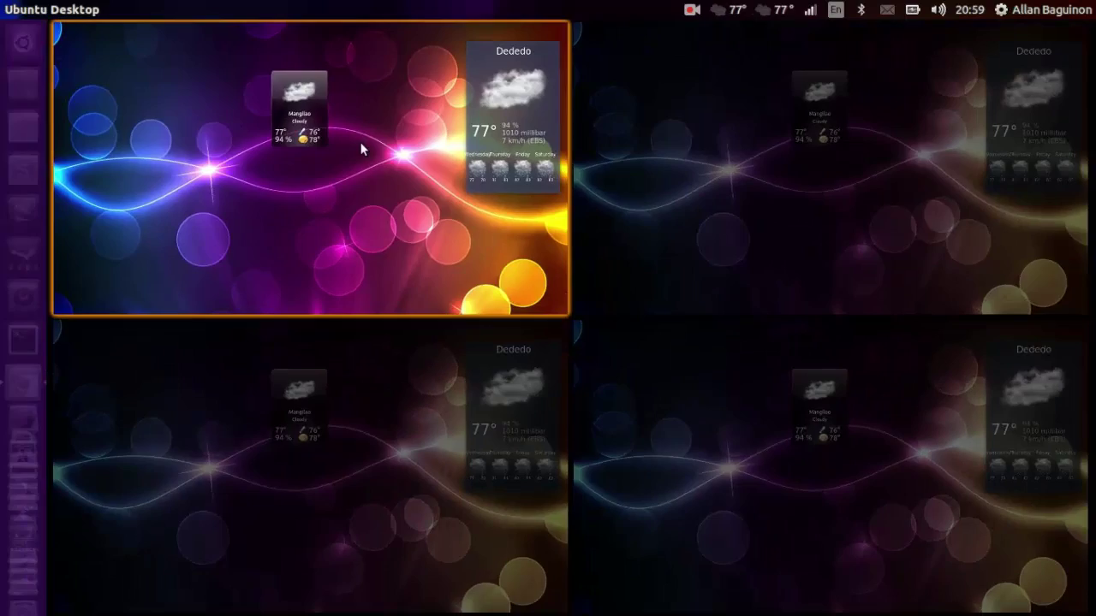
pyautogui.click(363, 146)
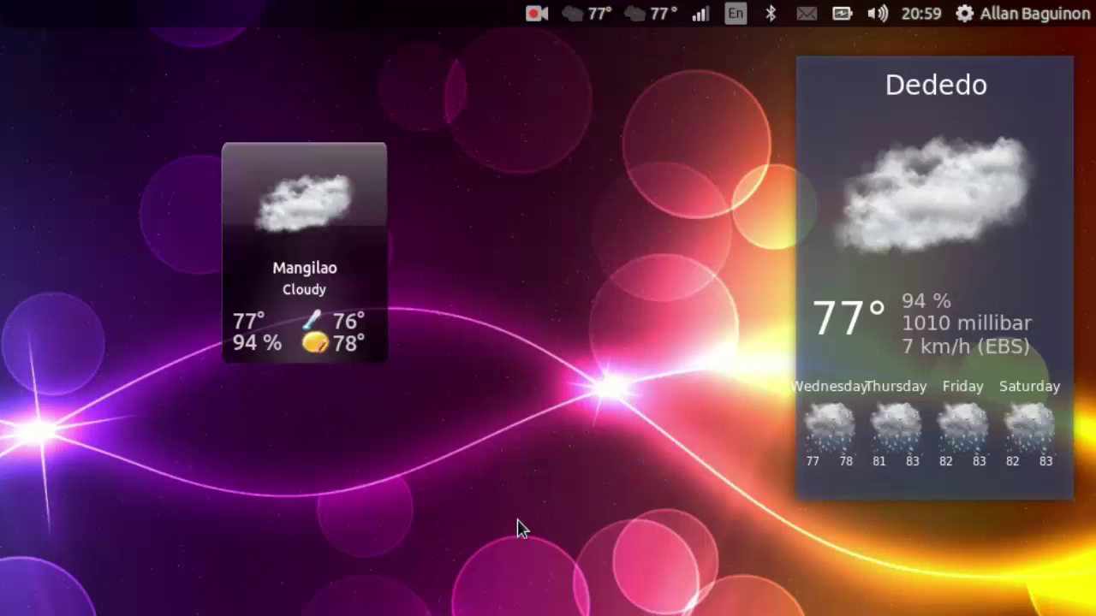
# - Untick Show on the Second Location tab to remove the Mangilao widget, and save
pyautogui.click(595, 12)
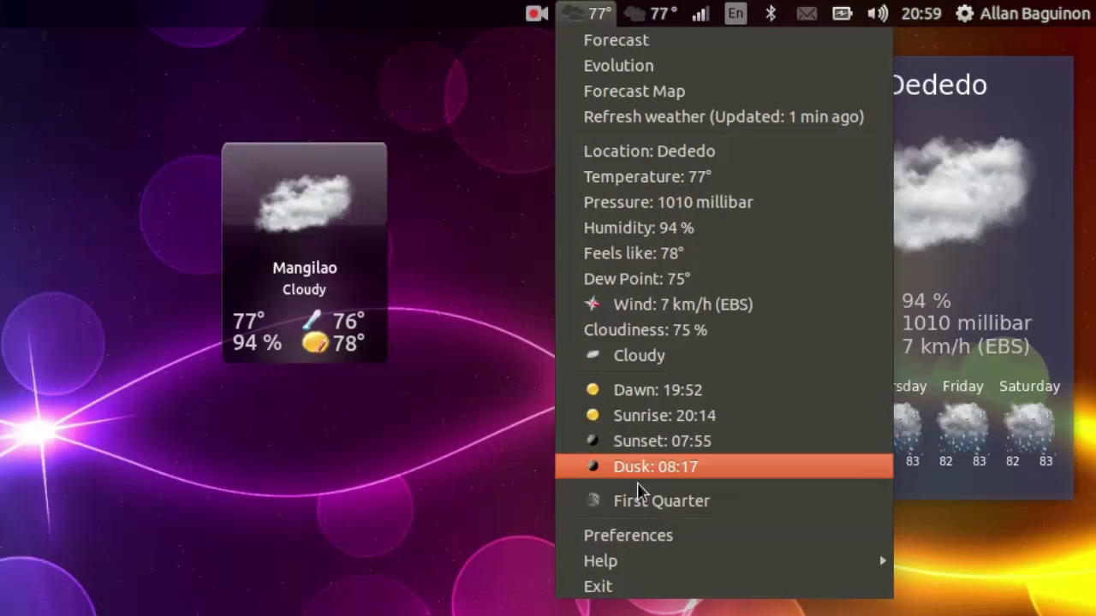
pyautogui.click(642, 535)
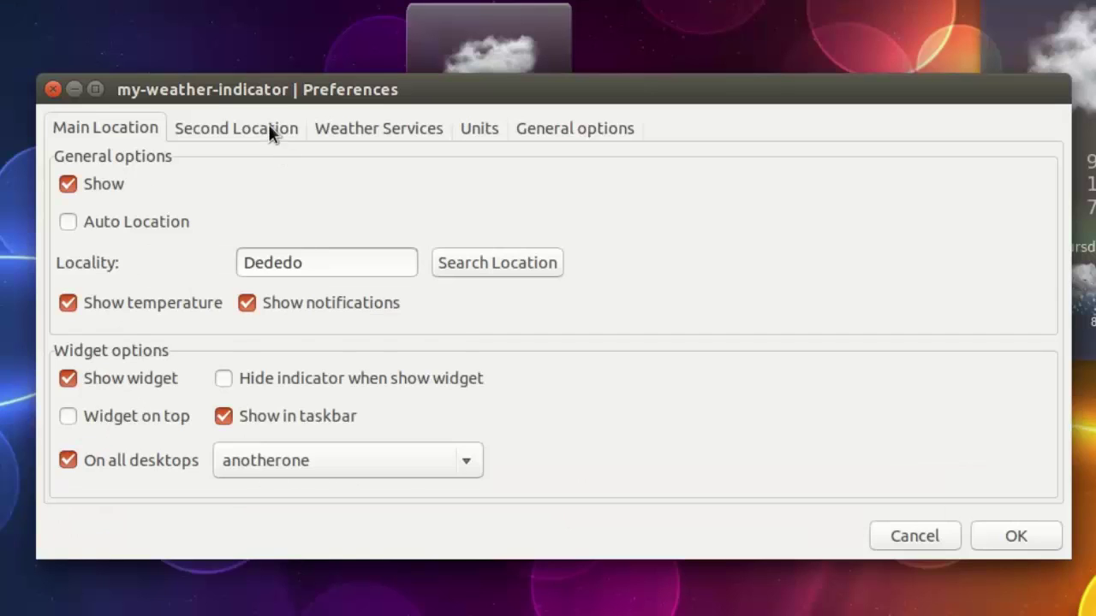
pyautogui.click(80, 264)
pyautogui.click(67, 184)
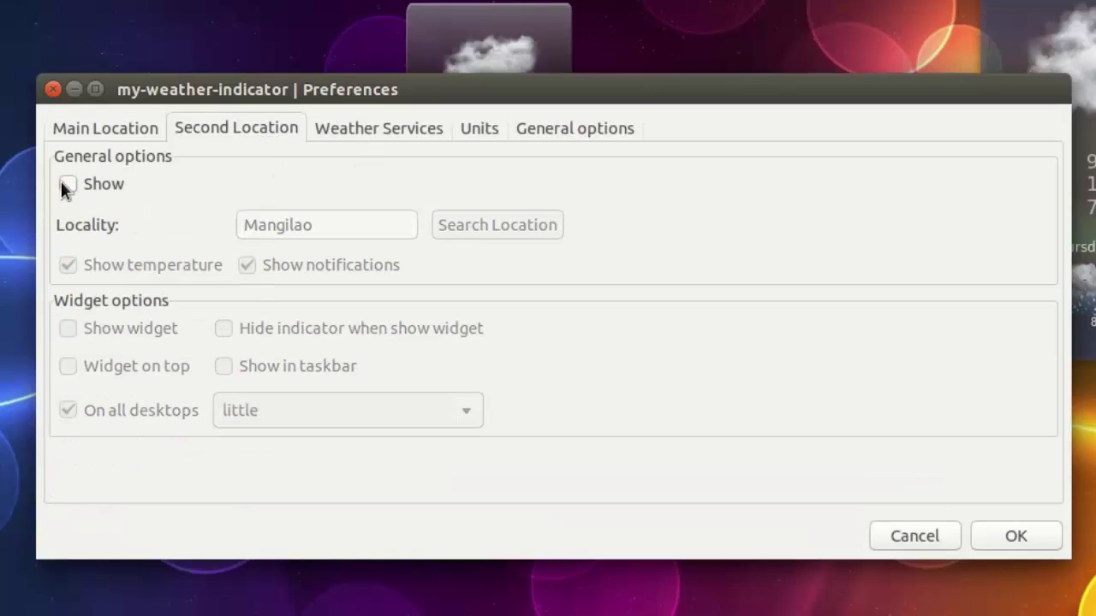
pyautogui.click(1047, 536)
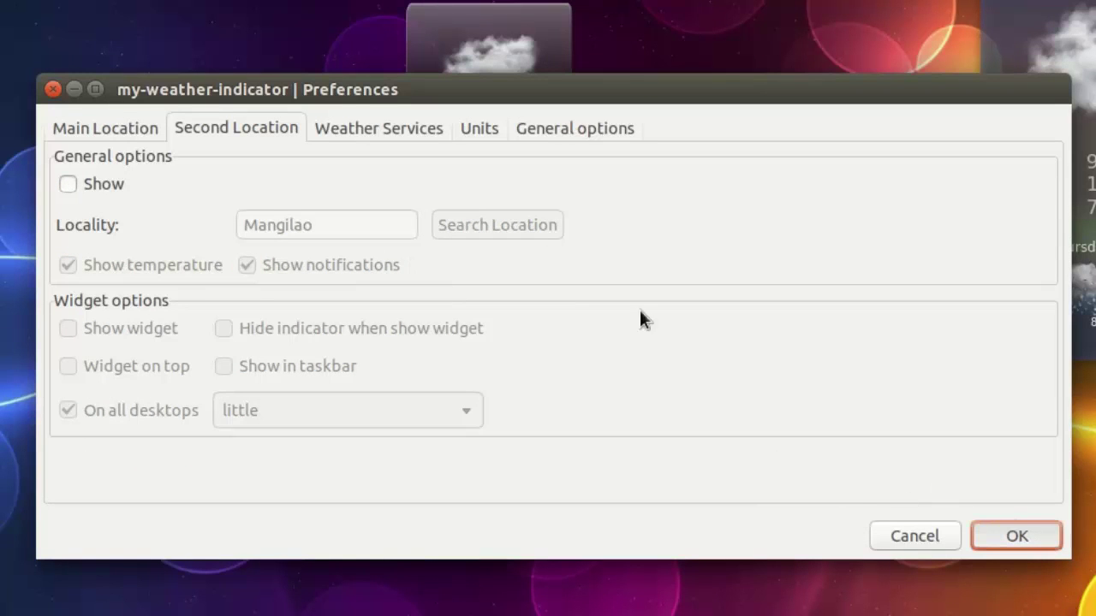
pyautogui.press('Return')
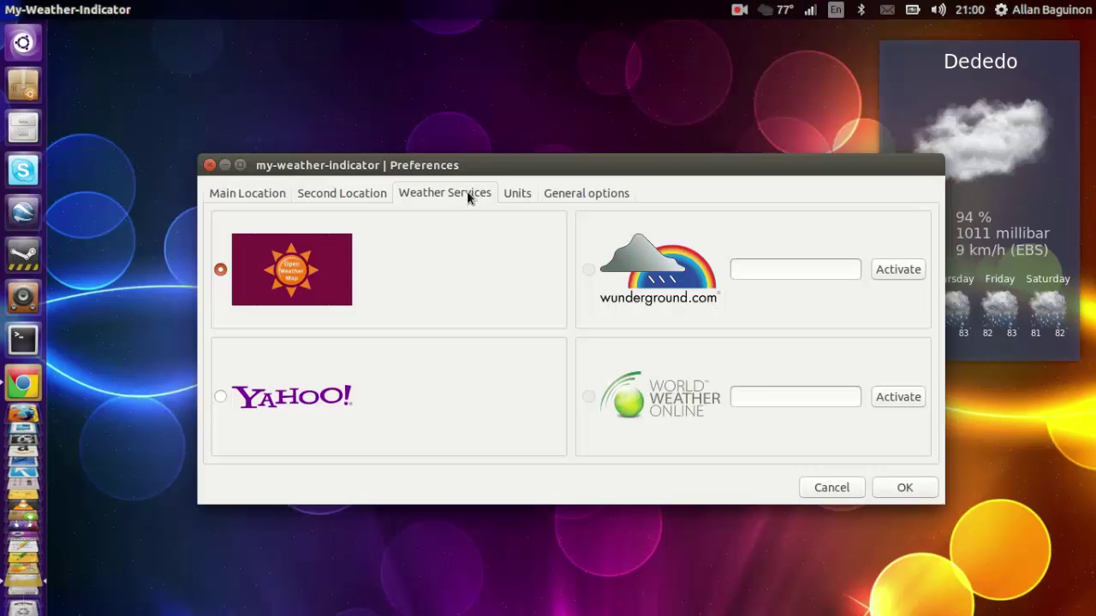
# - In the Units settings, set temperature to Fahrenheit and keep the 24 h time format
pyautogui.click(519, 195)
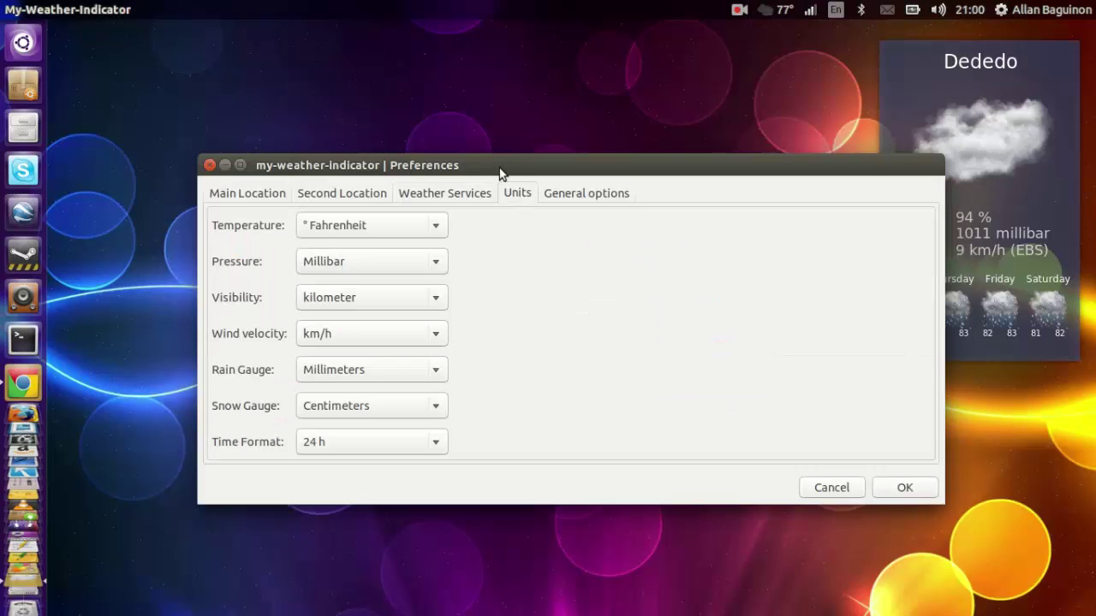
pyautogui.moveTo(501, 169); pyautogui.dragTo(381, 124)
pyautogui.click(275, 178)
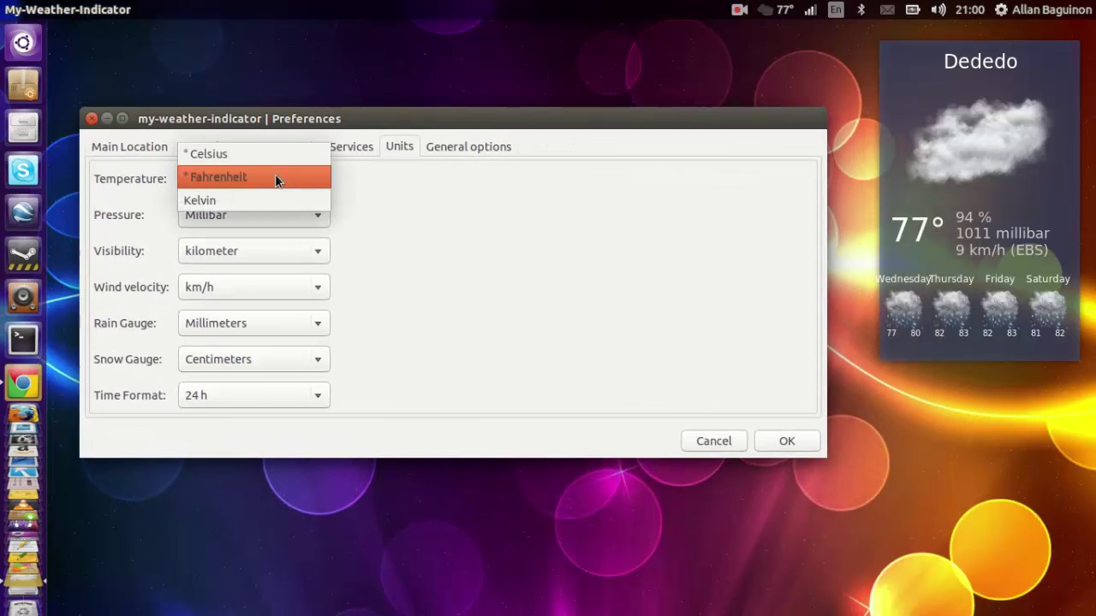
pyautogui.click(249, 178)
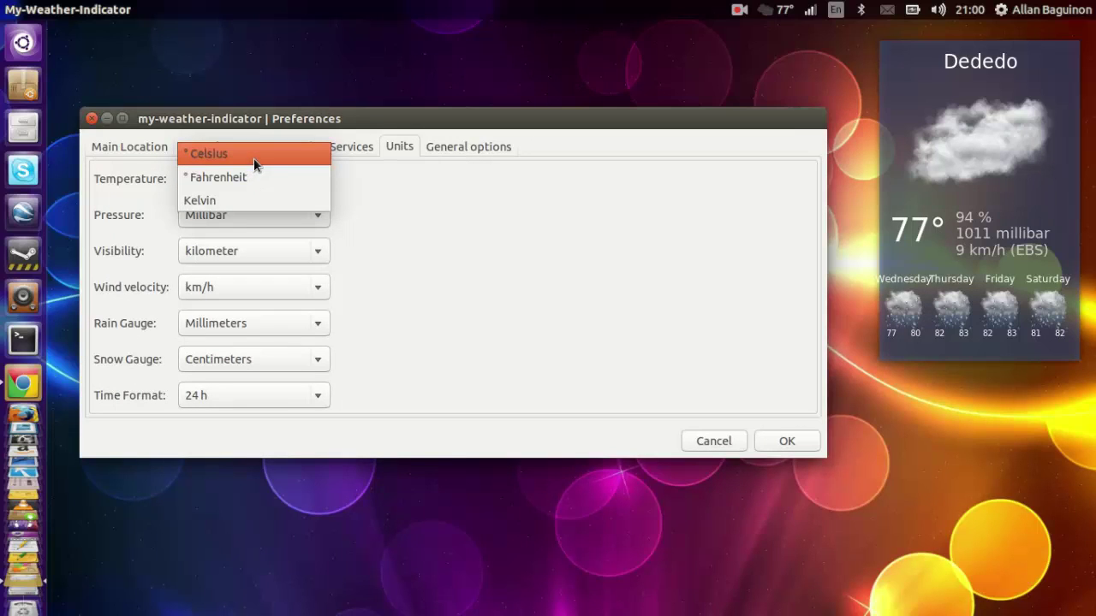
pyautogui.click(450, 174)
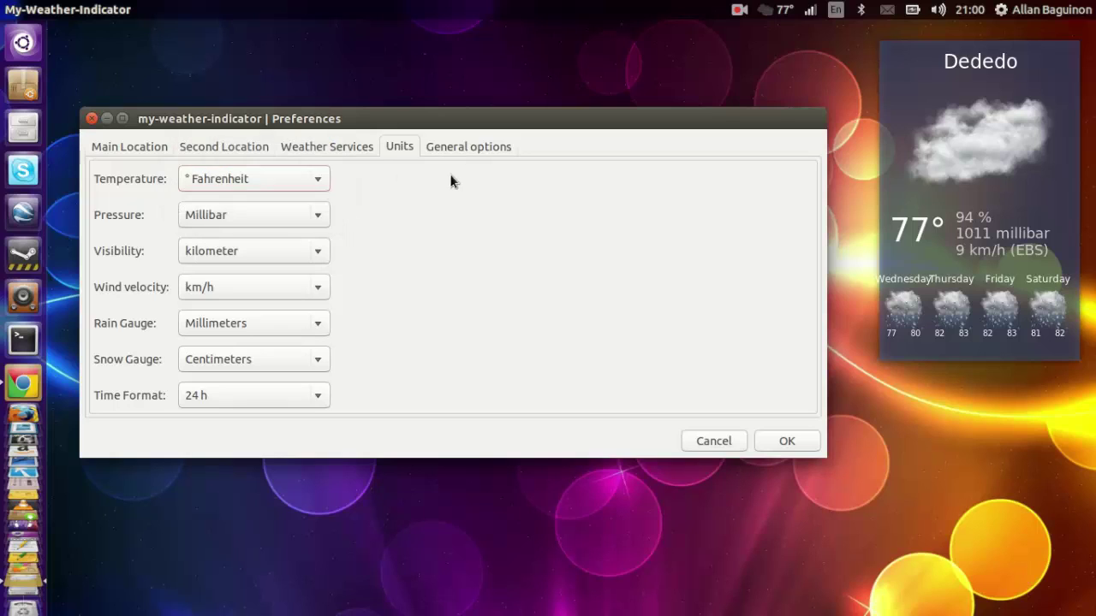
pyautogui.click(326, 177)
pyautogui.click(325, 176)
pyautogui.click(287, 396)
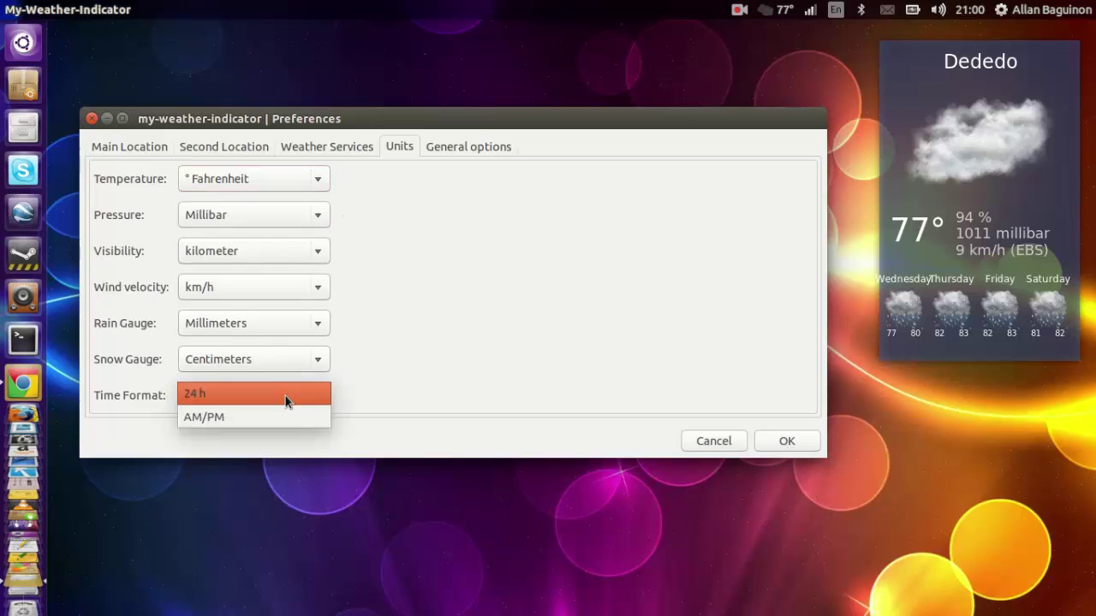
pyautogui.click(285, 396)
# - Set the weather refresh frequency to every 15 minutes, keeping Autostart on, after glancing at location settings
pyautogui.hotkey('ctrl', 'pagedown')
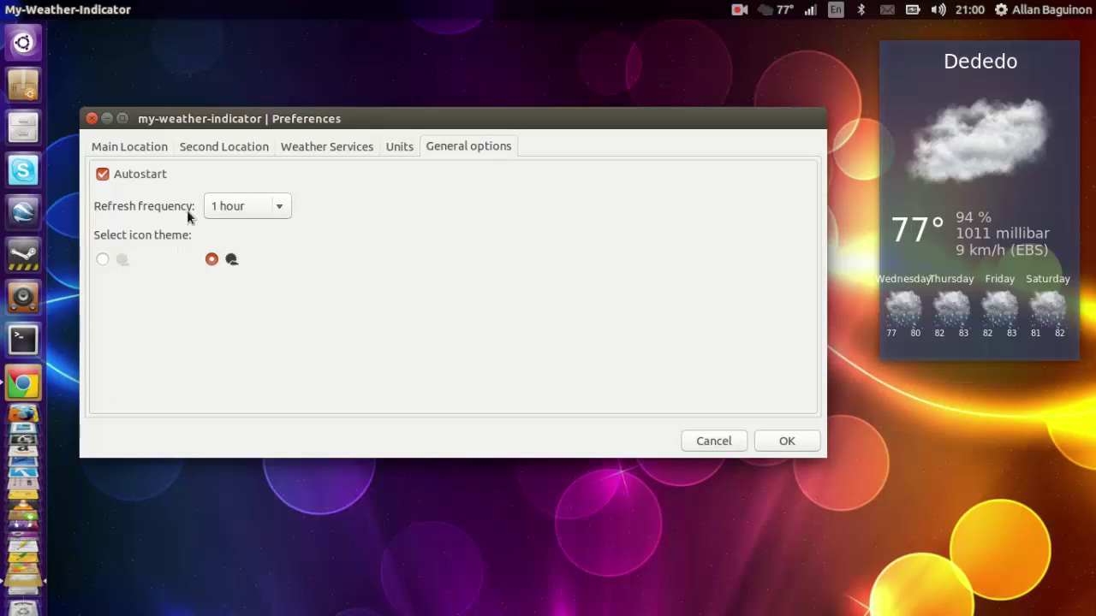
pyautogui.click(225, 207)
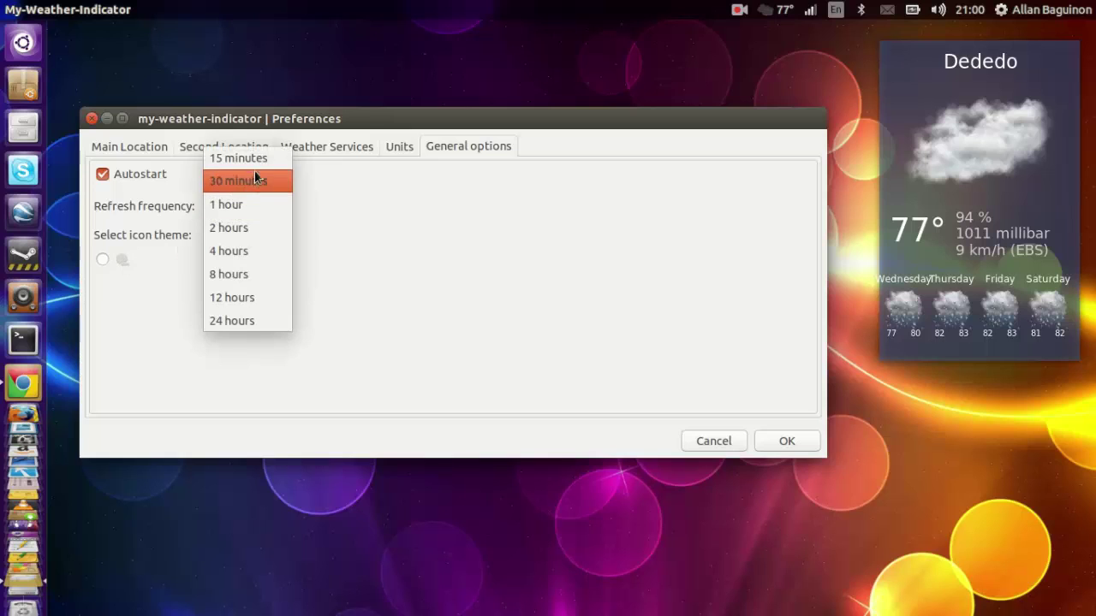
pyautogui.click(257, 159)
pyautogui.click(248, 208)
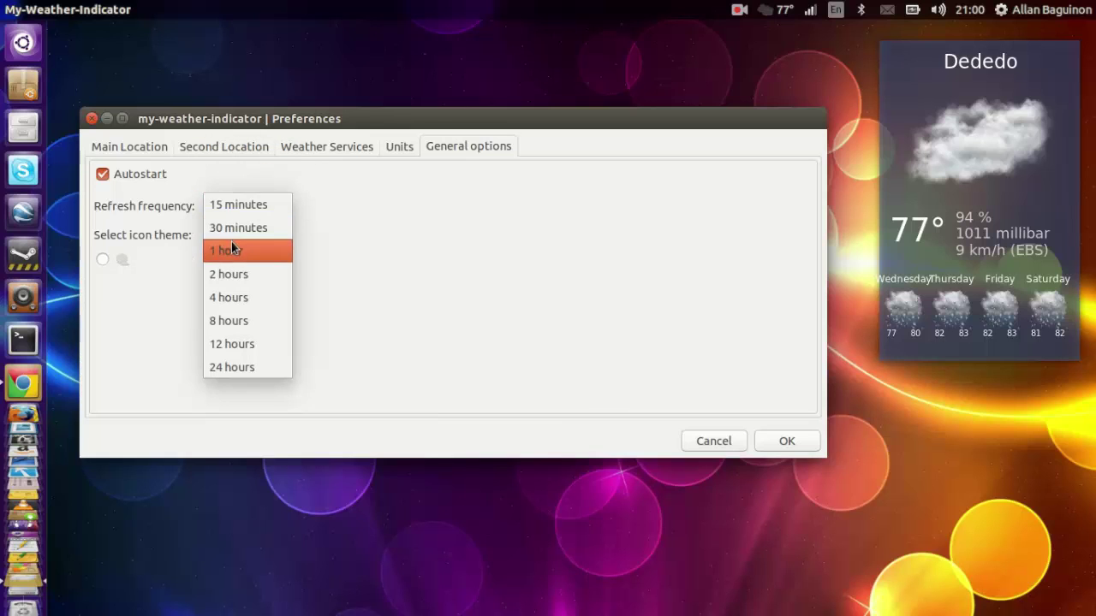
pyautogui.click(238, 210)
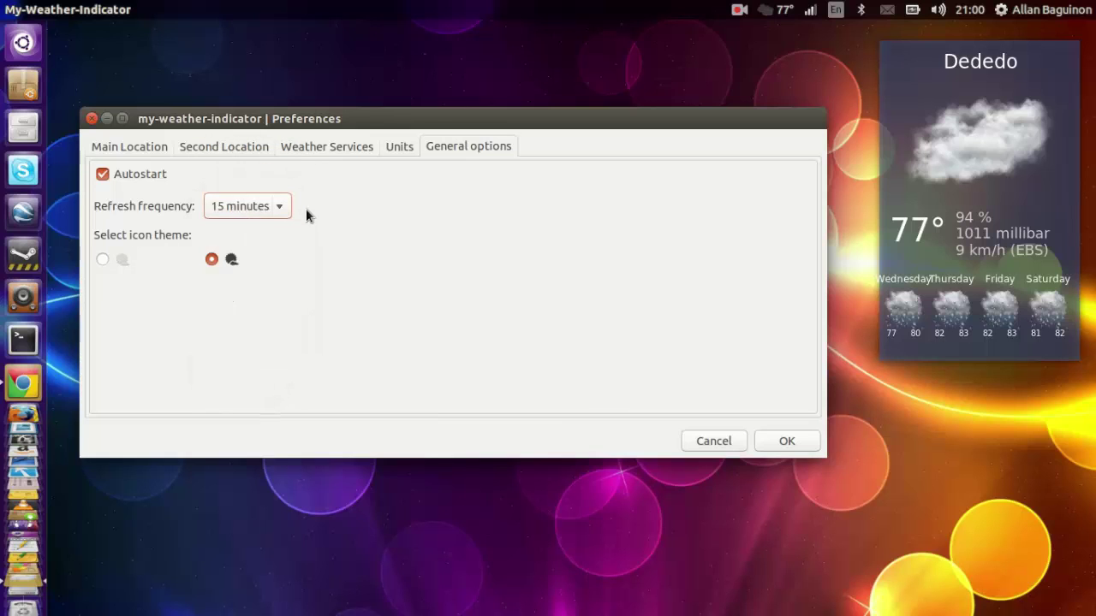
pyautogui.click(137, 155)
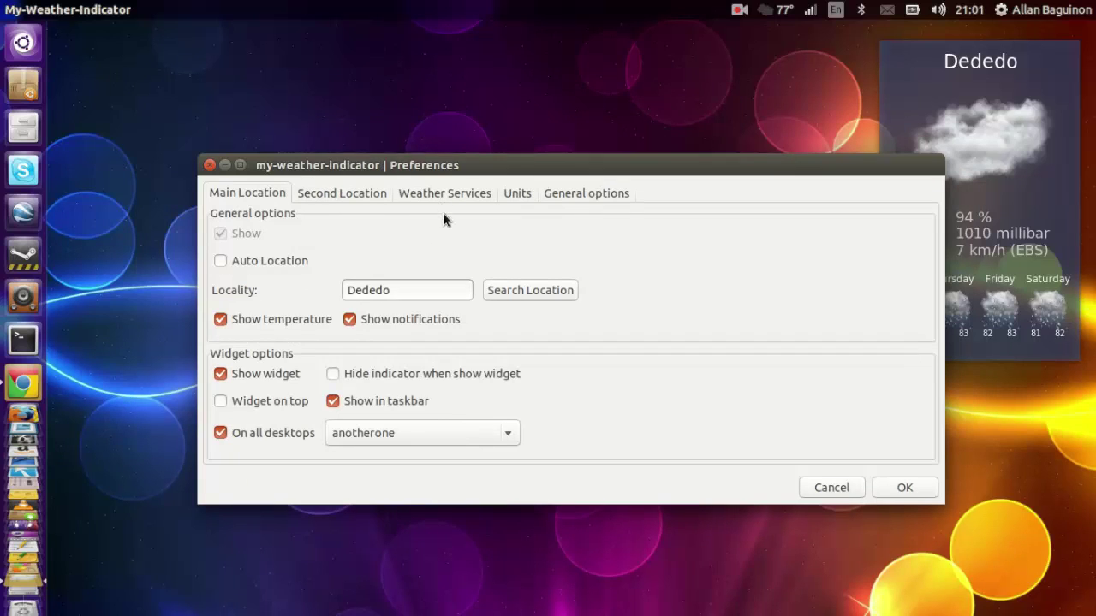
pyautogui.click(593, 197)
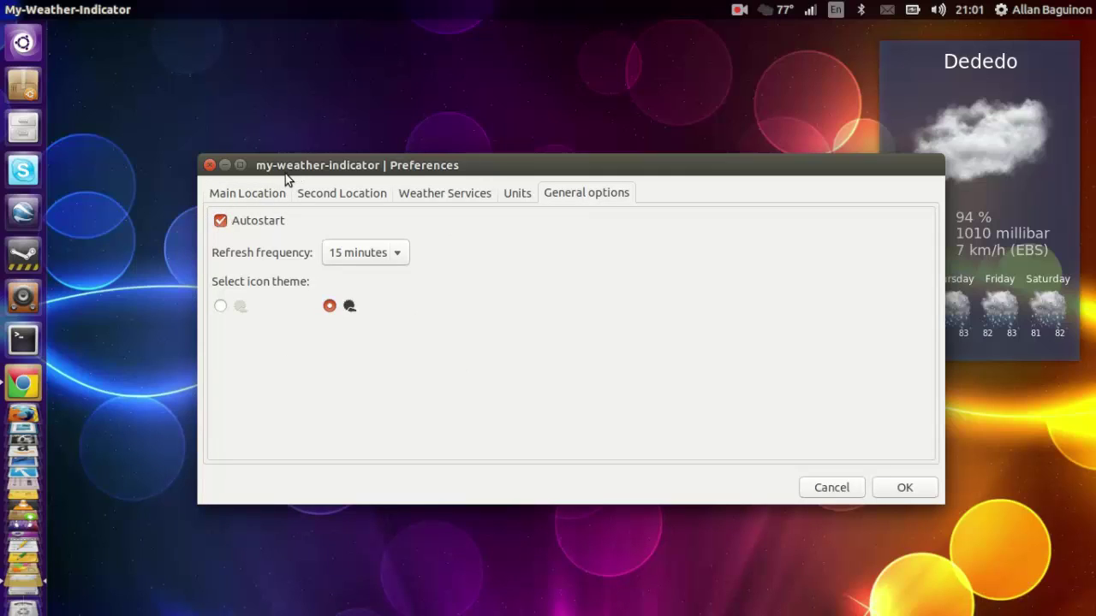
pyautogui.click(209, 165)
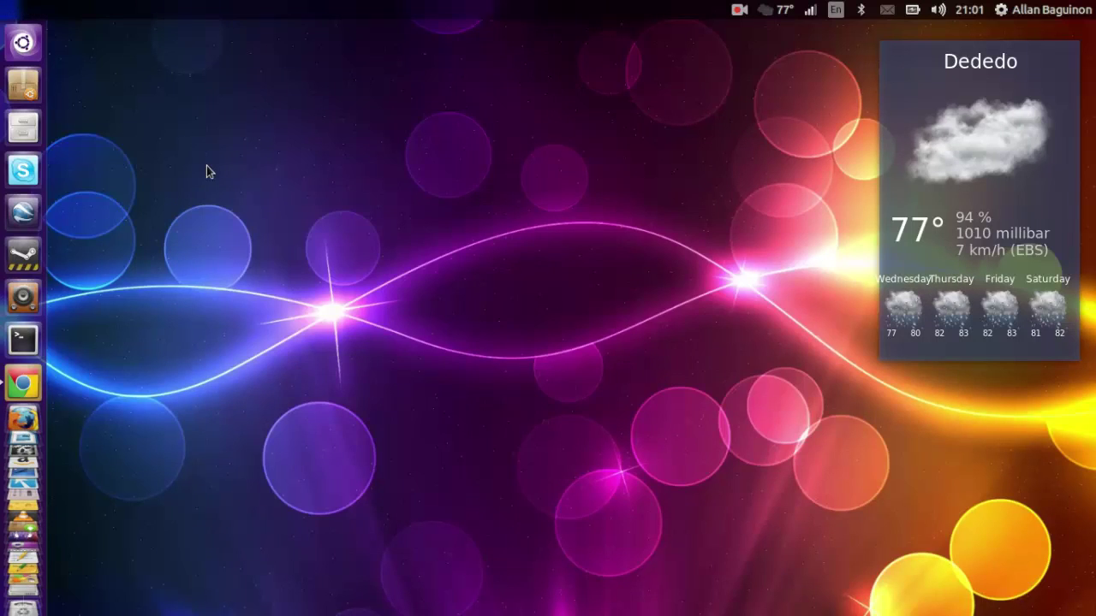